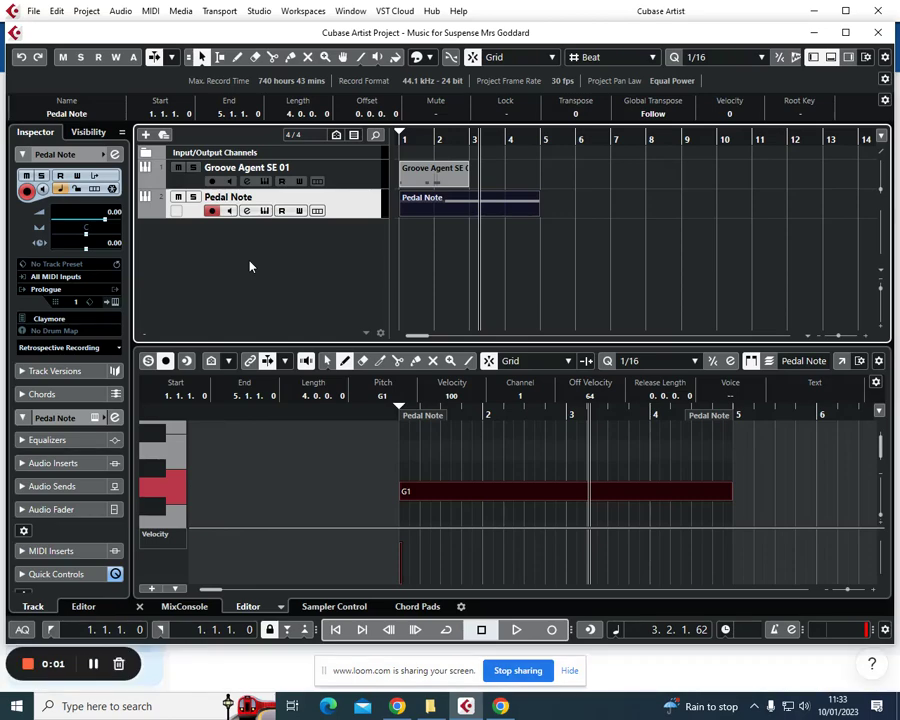
Add a new instrument track using HALion Sonic SE as its instrument.
right_click(251, 254)
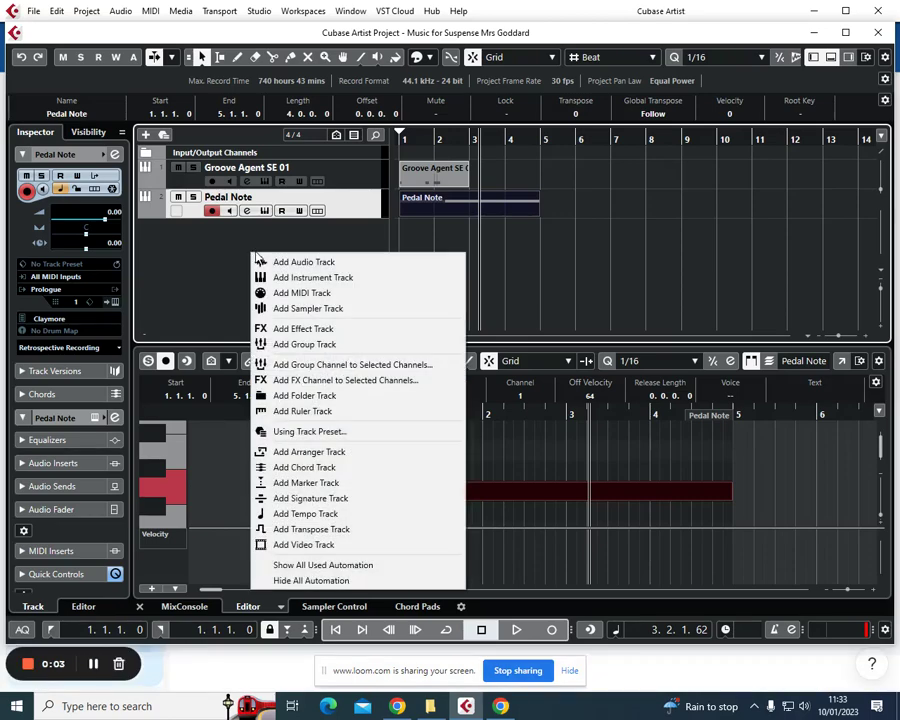
click(280, 277)
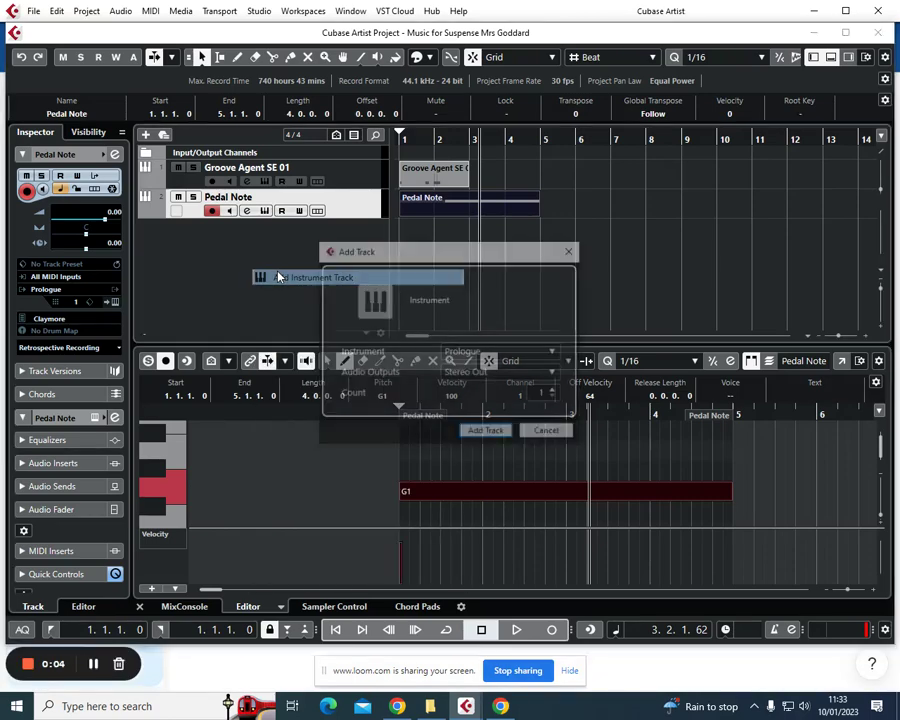
click(468, 359)
click(408, 452)
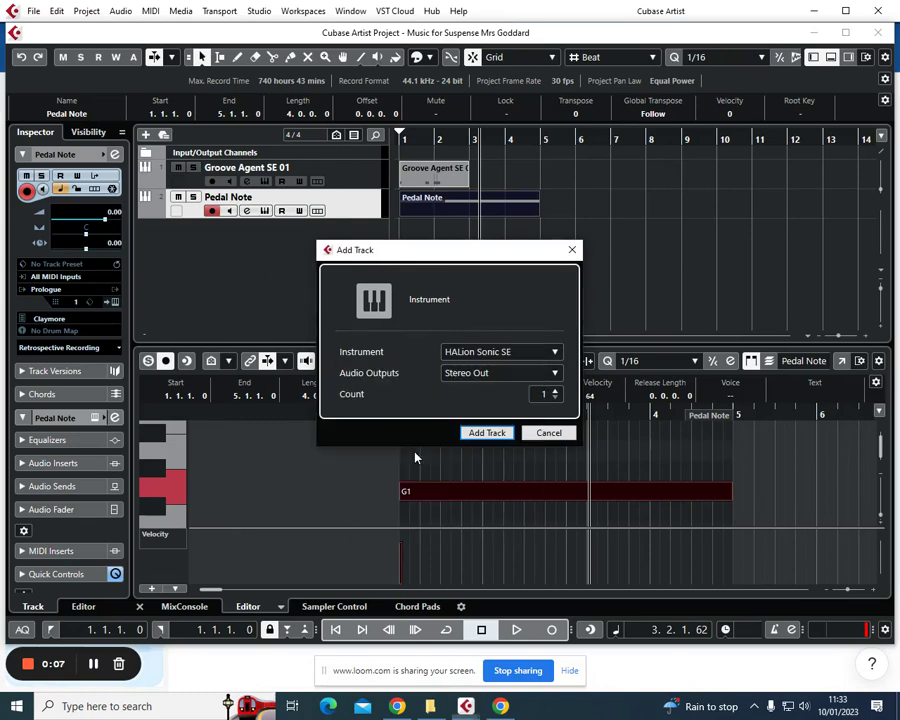
click(487, 433)
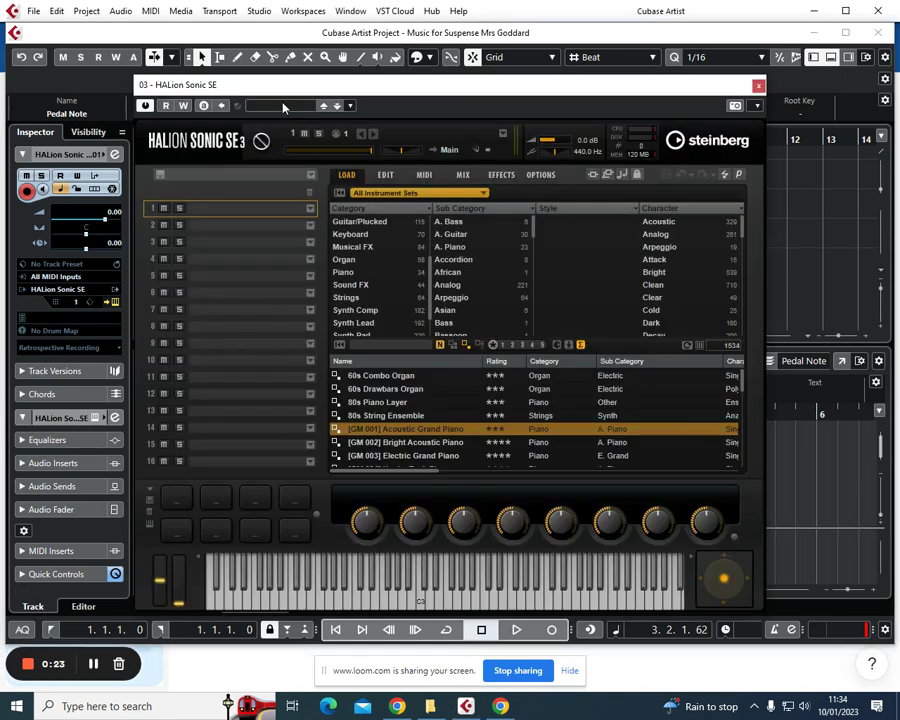
Search 'piano' and load [GM 001] Acoustic Grand Piano into slot 1, then test a note.
click(283, 106)
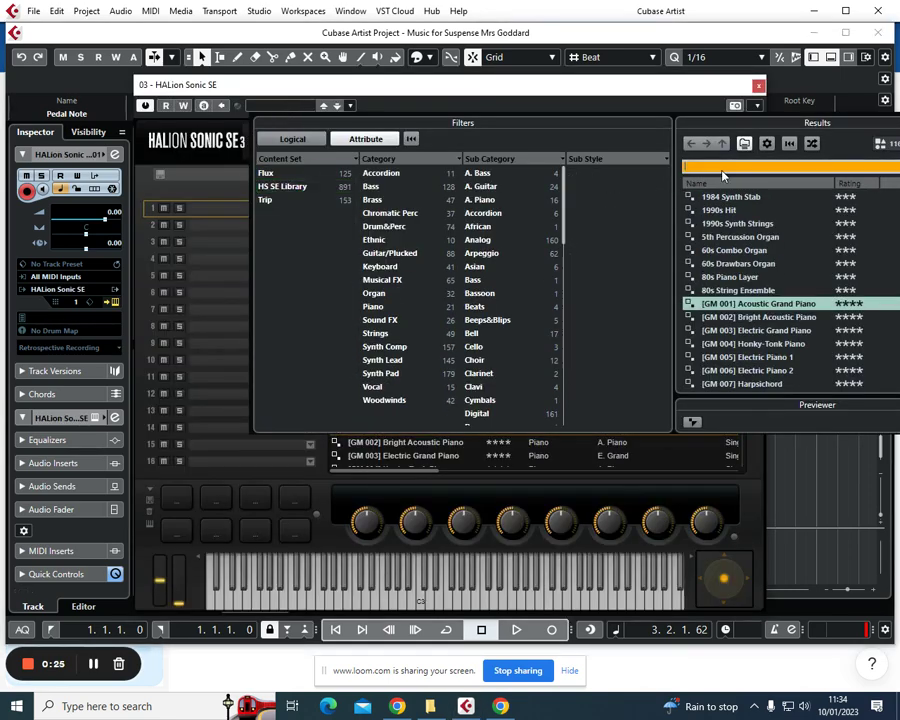
click(724, 167)
text(piano)
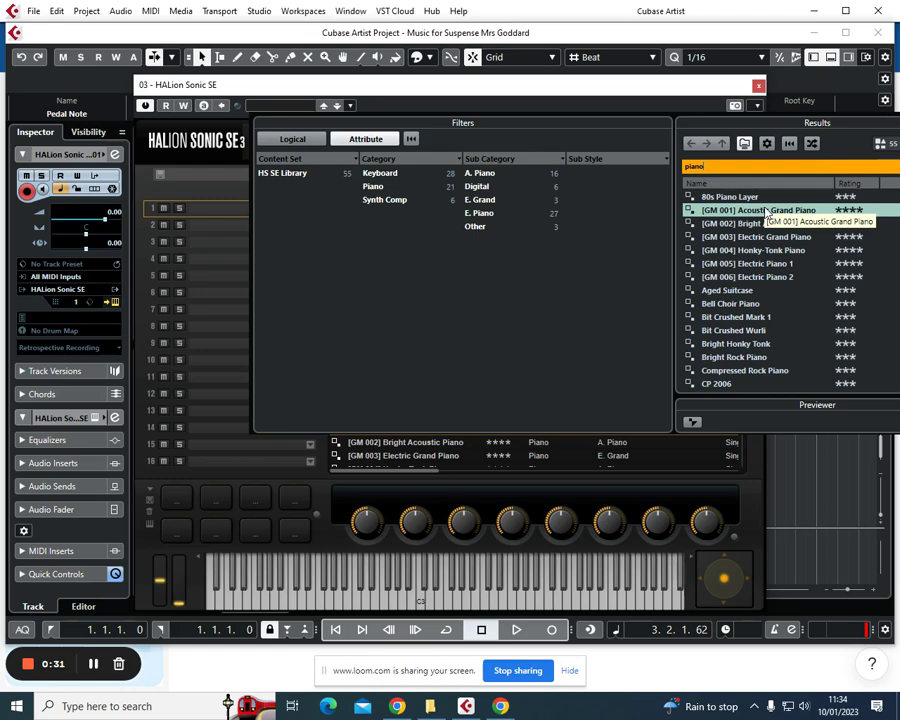
click(766, 211)
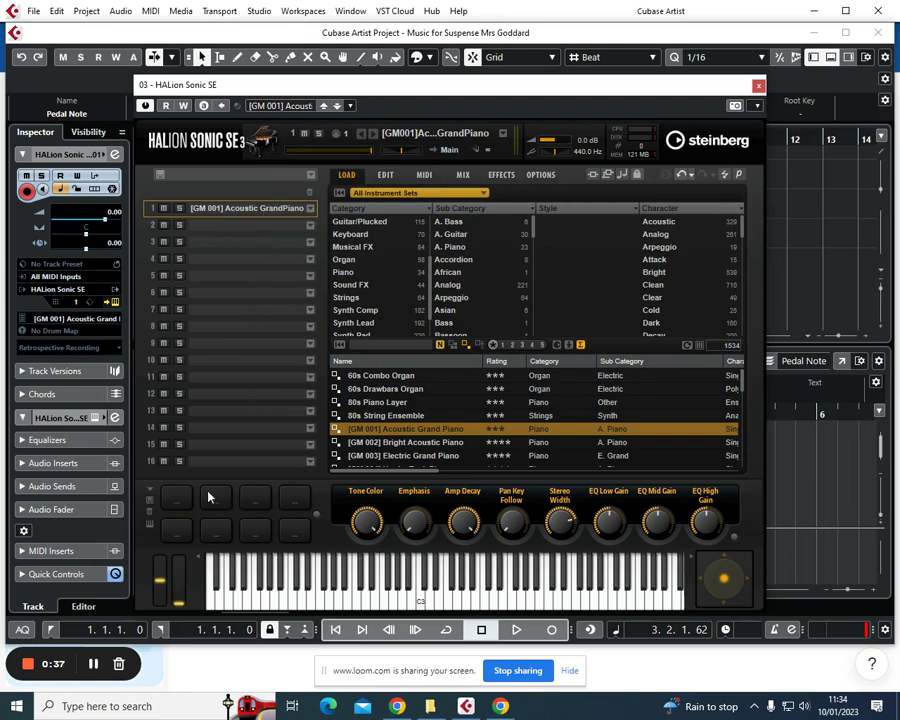
click(560, 600)
Close the HALion window and rename the HALion Sonic SE 01 track to 'Chords'.
click(759, 86)
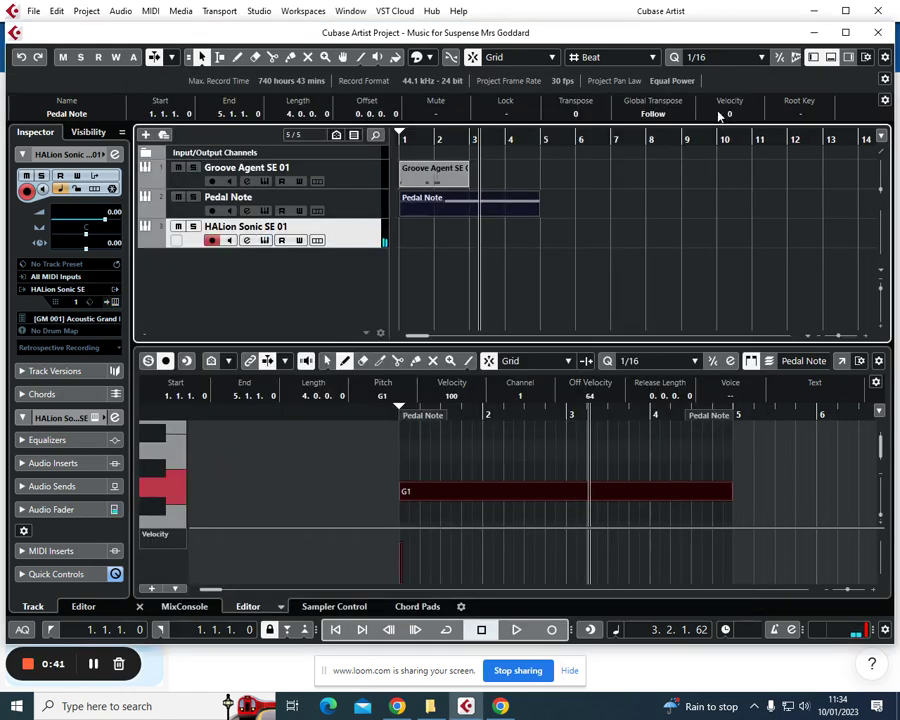
double_click(245, 226)
text(Chords)
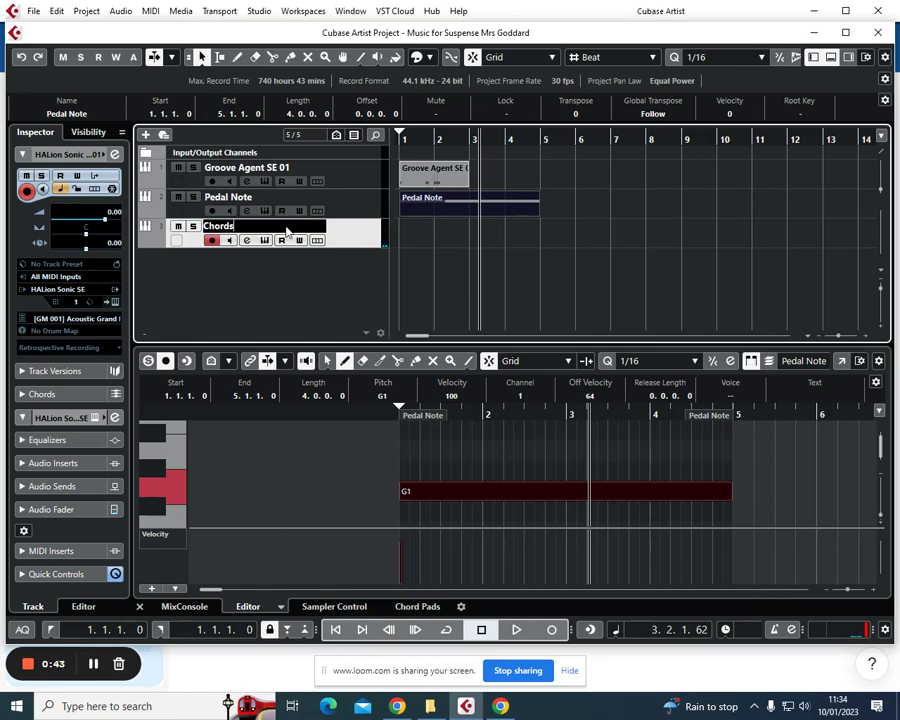
key(Return)
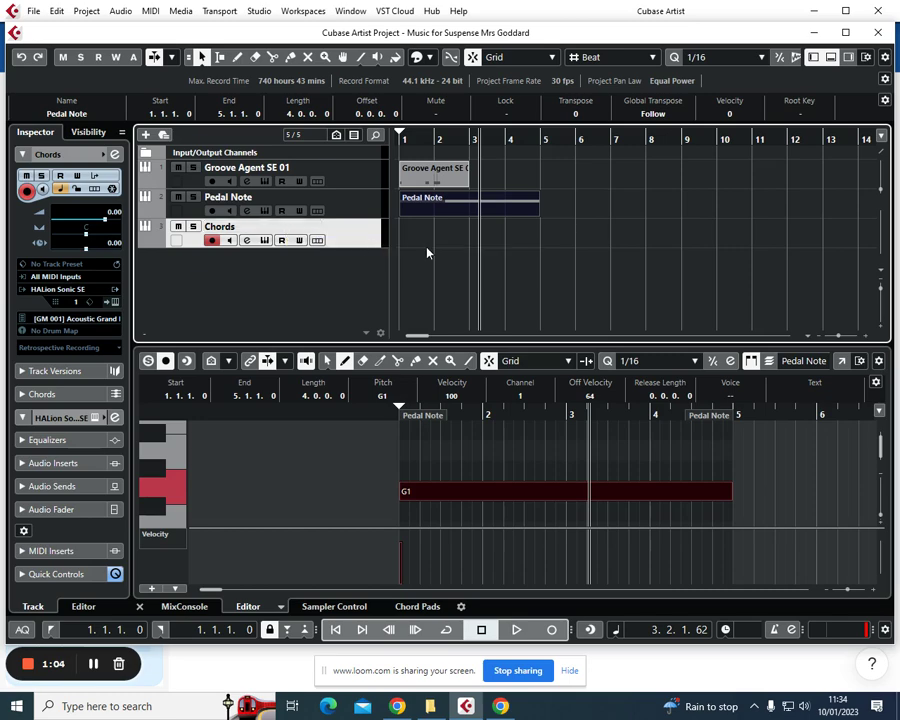
Draw a new part on the Chords track starting at bar 1.
click(237, 57)
drag(409, 230, 541, 232)
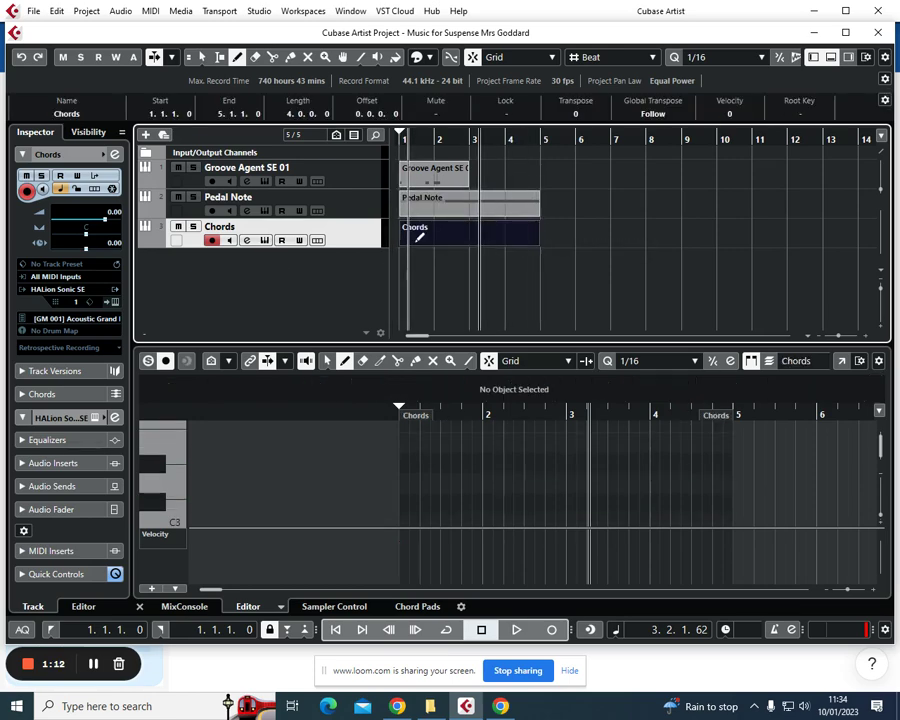
key(1)
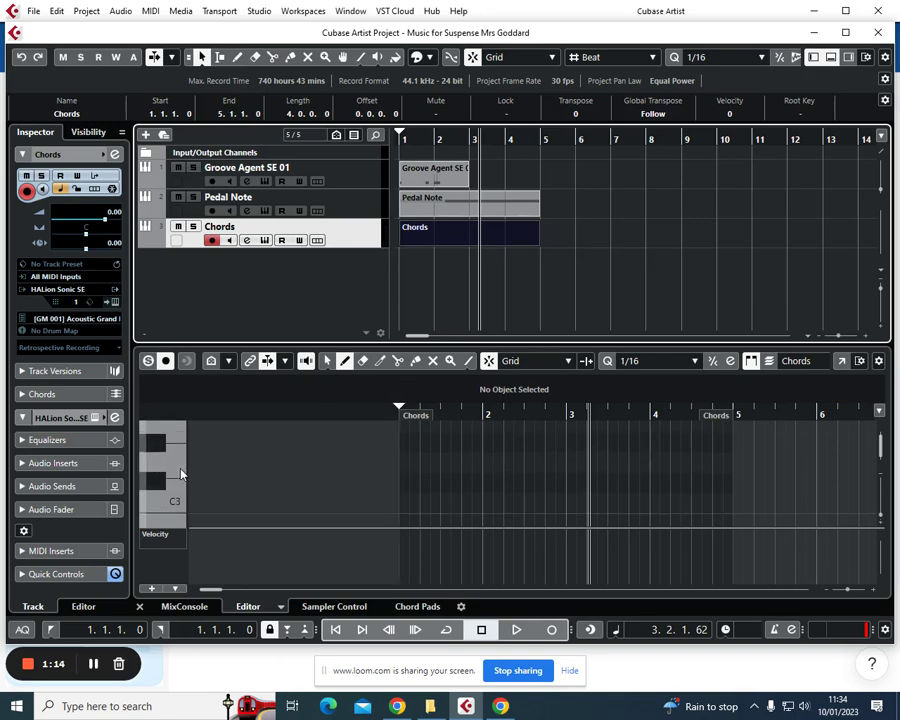
In the Key Editor, draw G3 and D4 notes across the first bar.
scroll(181, 474, up, 3)
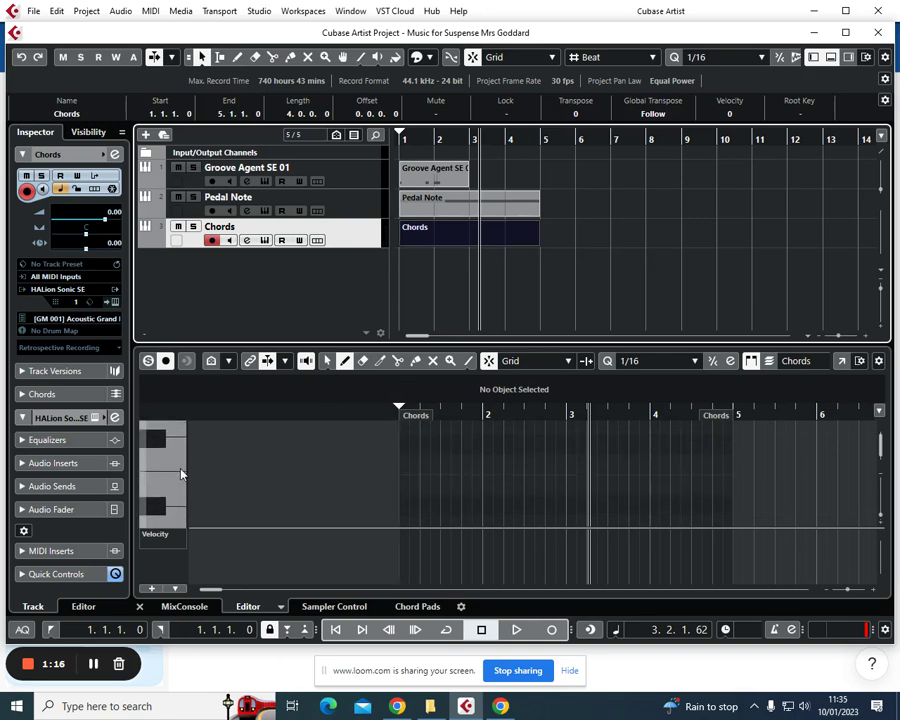
click(181, 474)
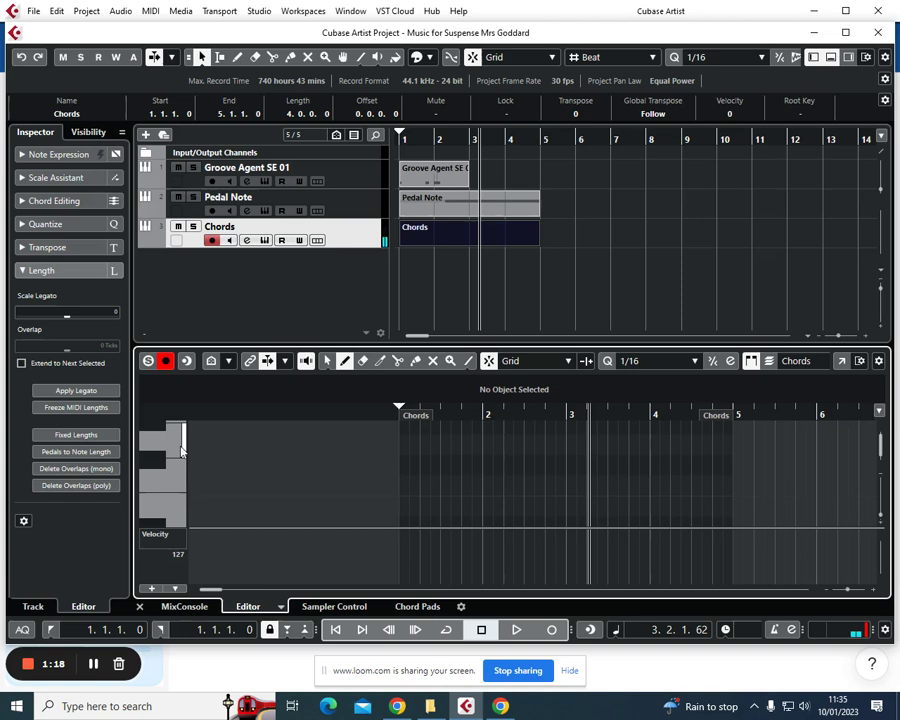
right_click(478, 478)
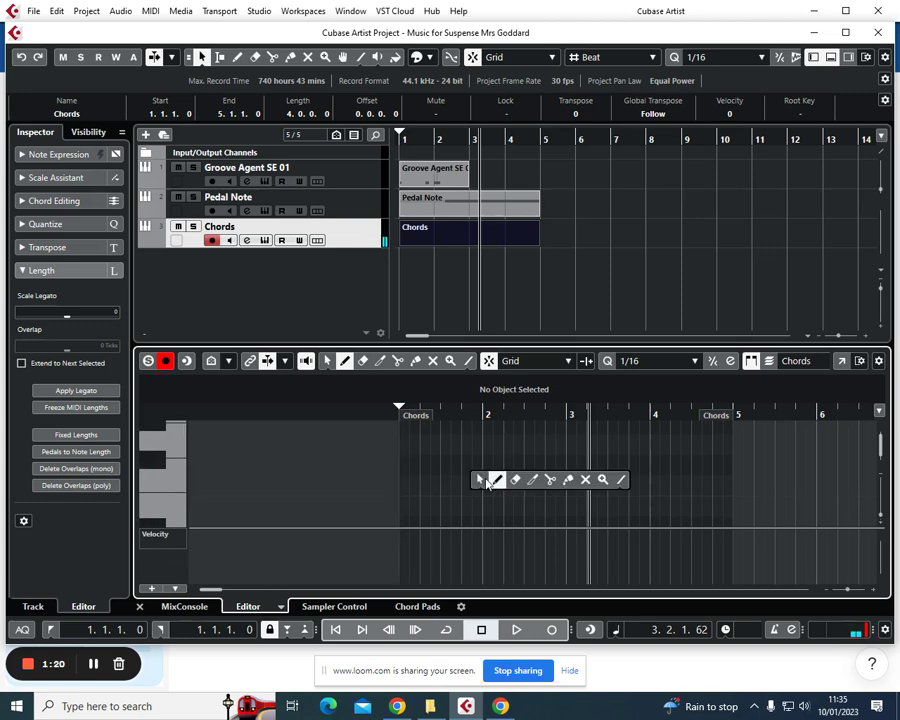
click(496, 480)
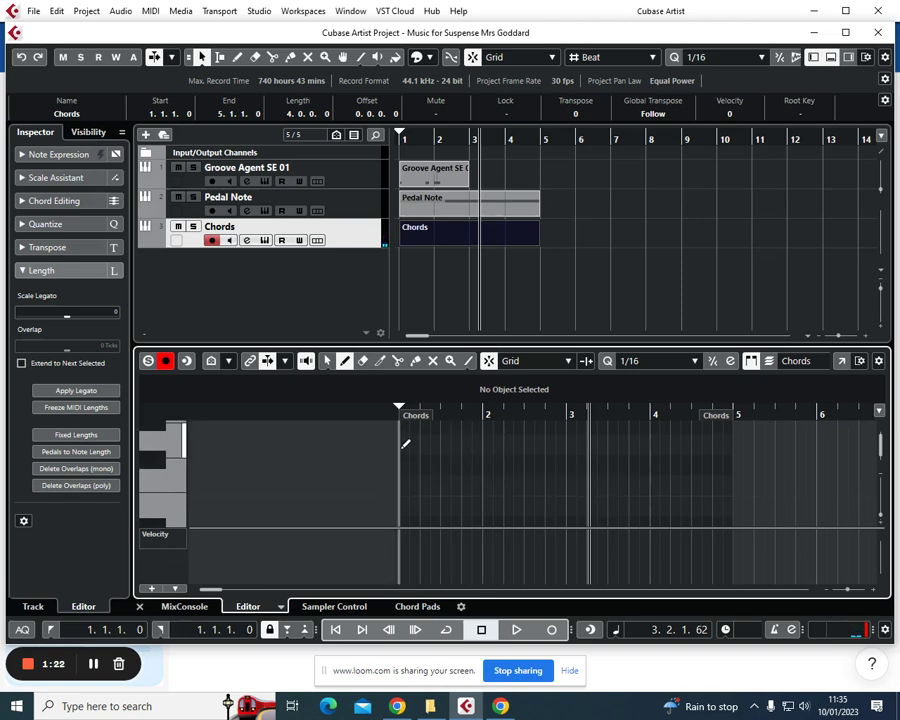
mouse_move(406, 444)
mouse_down()
mouse_move(426, 432)
mouse_move(480, 432)
mouse_up()
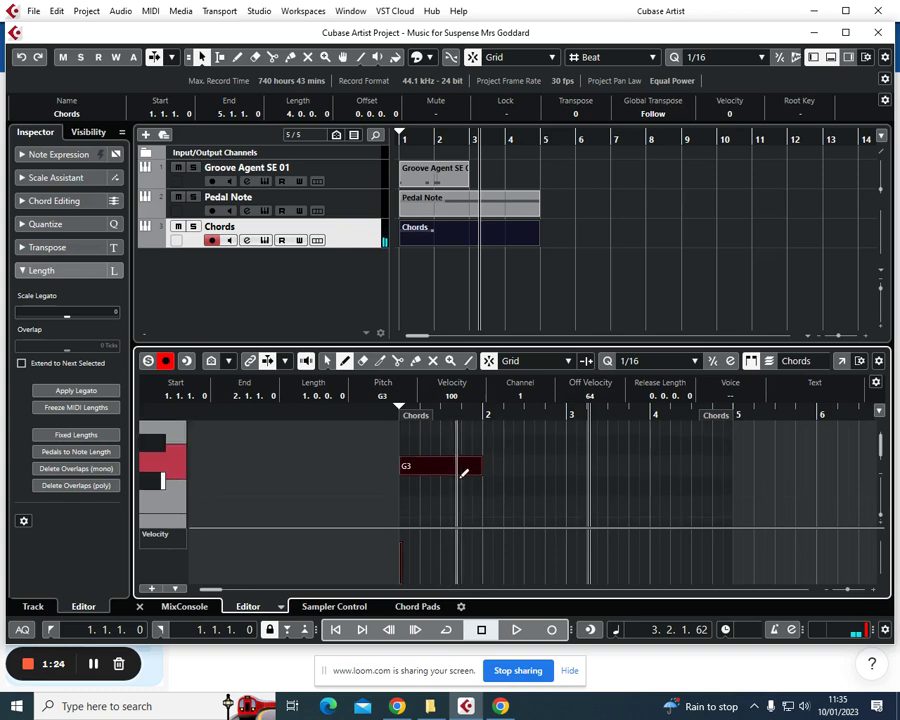
scroll(463, 473, up, 2)
scroll(463, 473, up, 1)
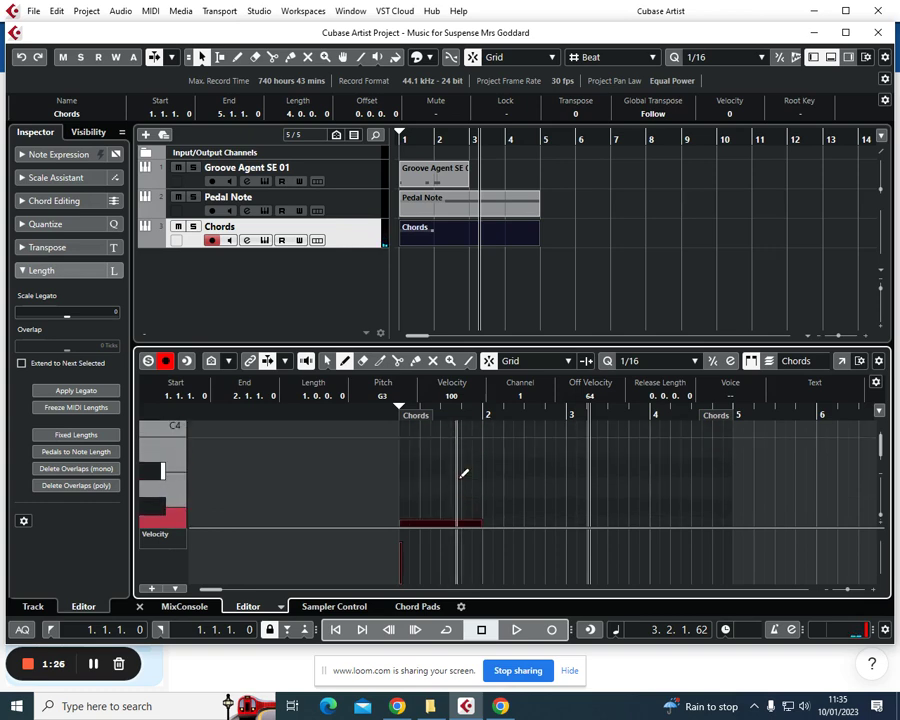
scroll(463, 473, up, 3)
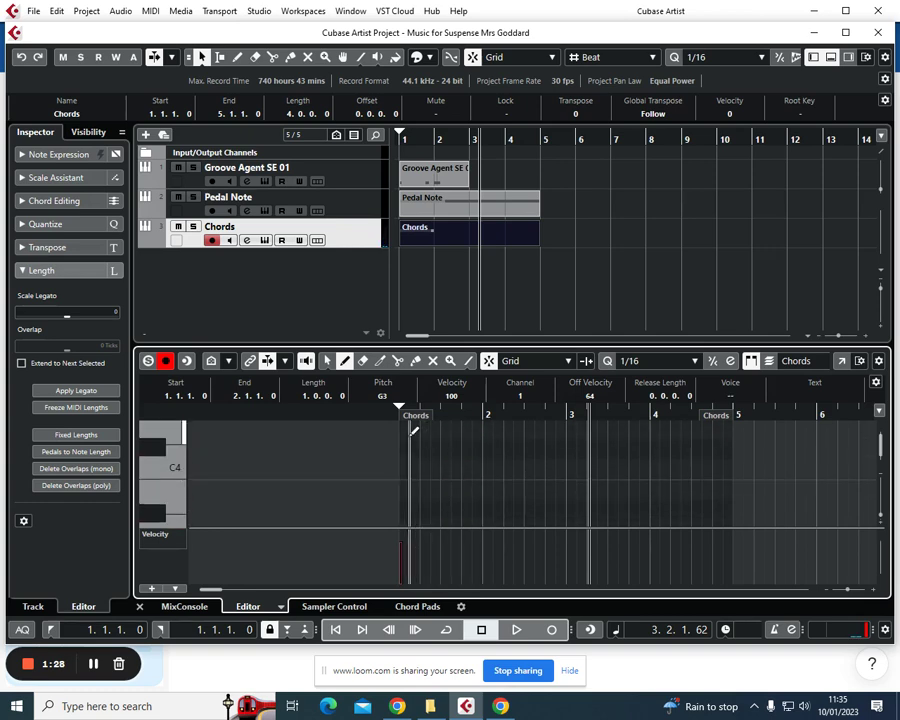
drag(405, 428, 480, 428)
scroll(464, 494, down, 2)
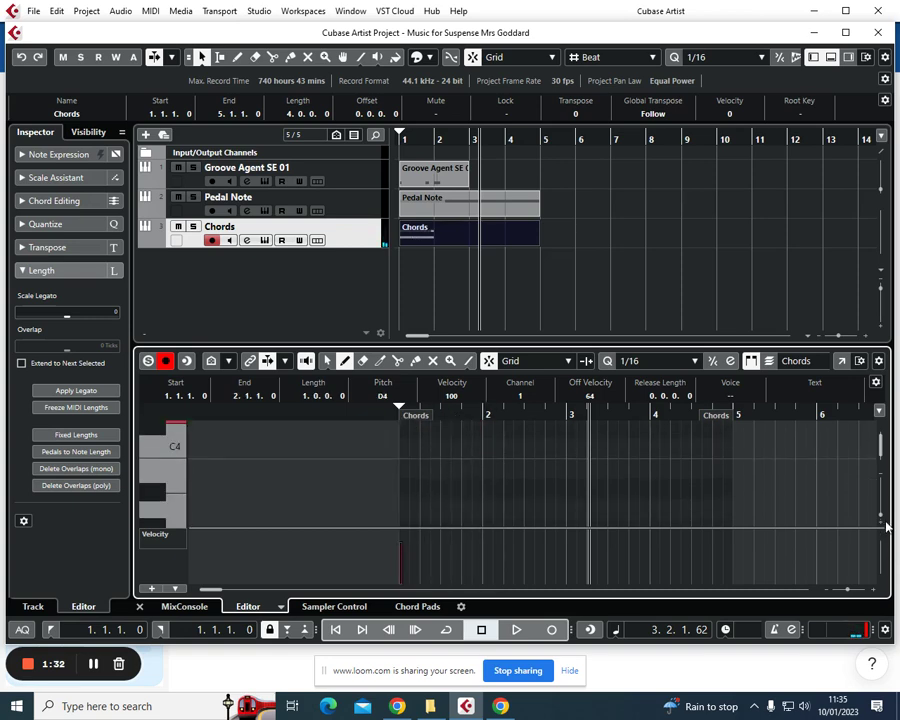
scroll(880, 505, up, 1)
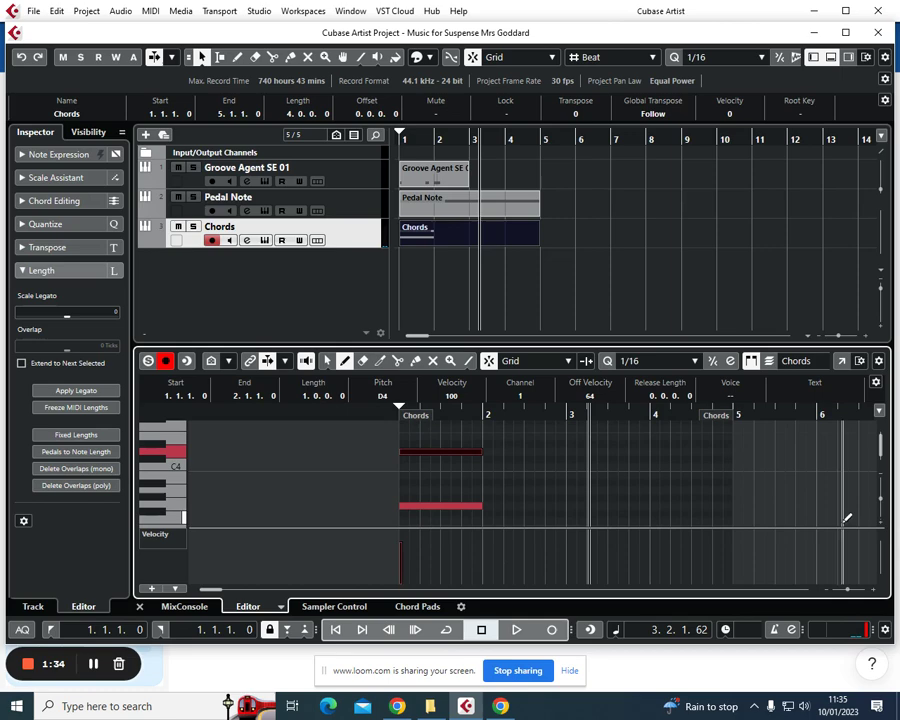
click(880, 505)
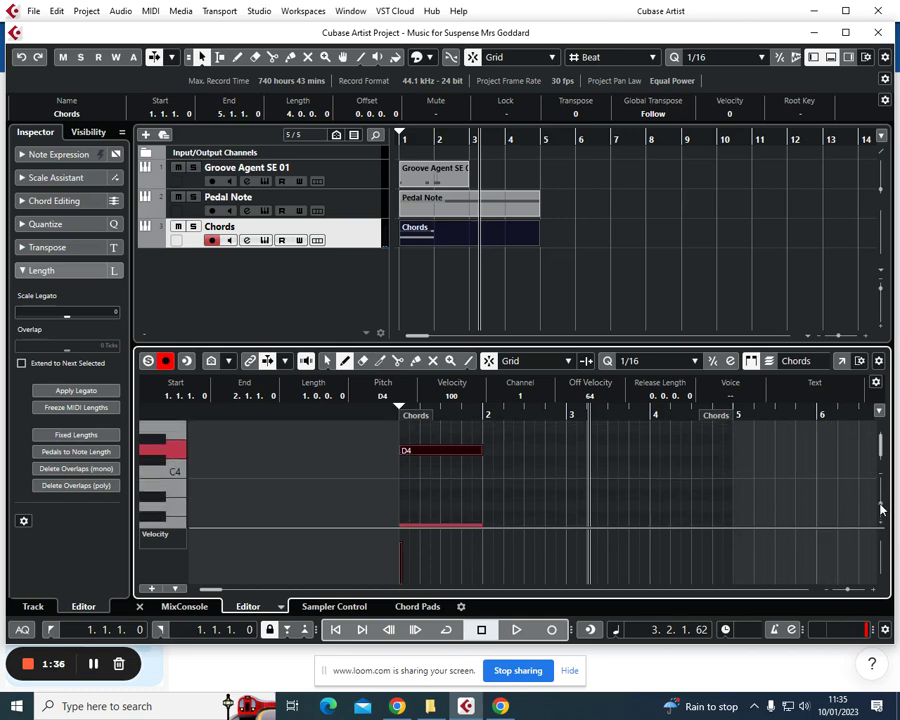
Draw one-bar D4 and G3 notes through bars 2–4 so each bar pairs G3 with D4.
mouse_move(486, 449)
mouse_down()
mouse_move(570, 442)
mouse_move(658, 450)
mouse_move(704, 428)
mouse_move(740, 427)
mouse_up()
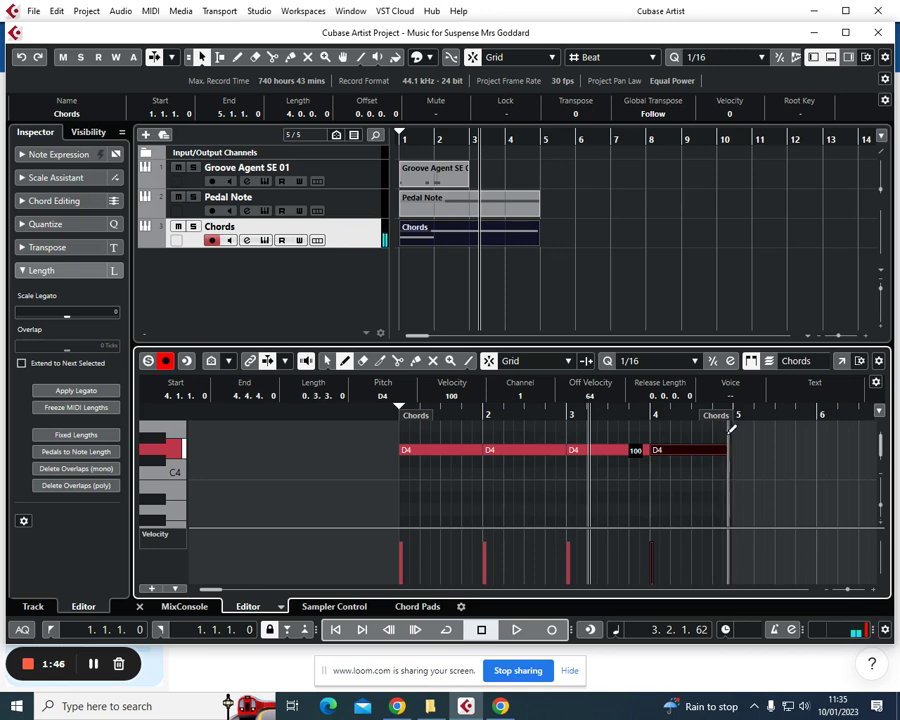
scroll(643, 452, down, 1)
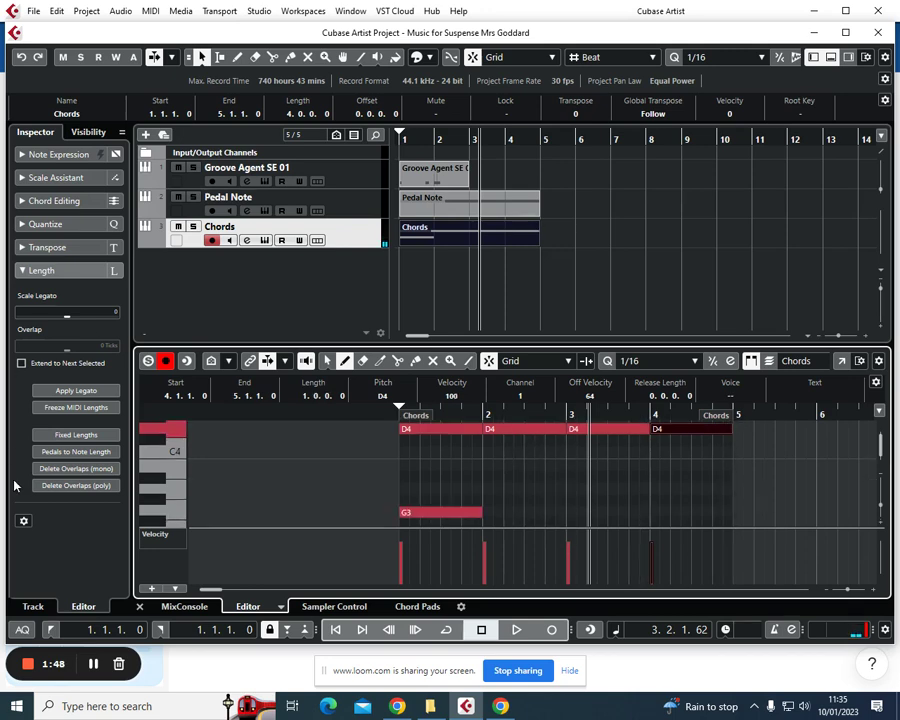
drag(472, 512, 732, 502)
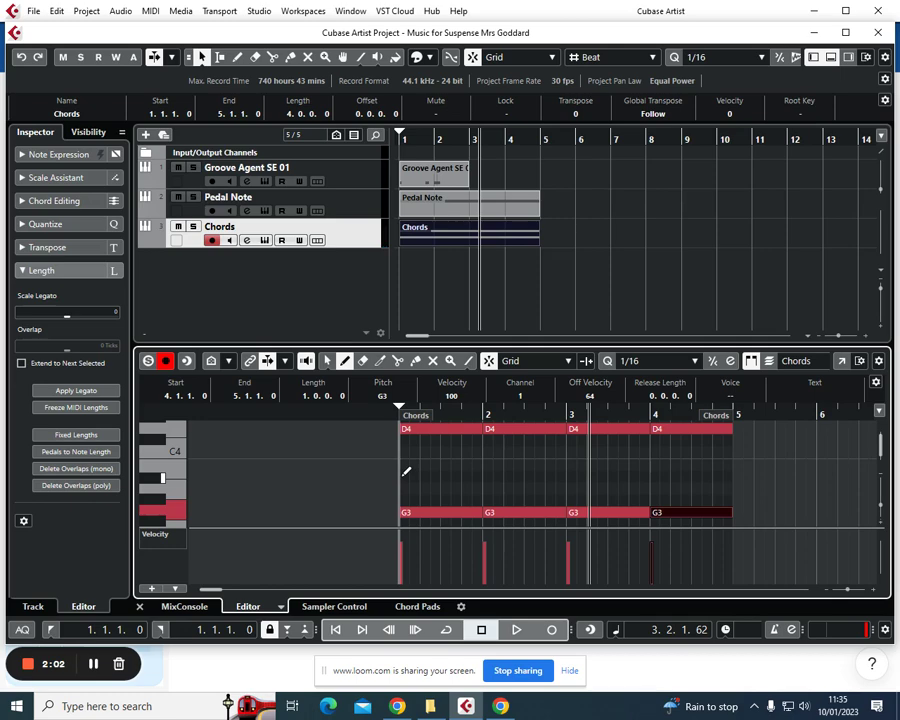
Draw one-bar middle notes A#3, A3, C4 and A#3 in bars 1–4.
drag(407, 471, 487, 472)
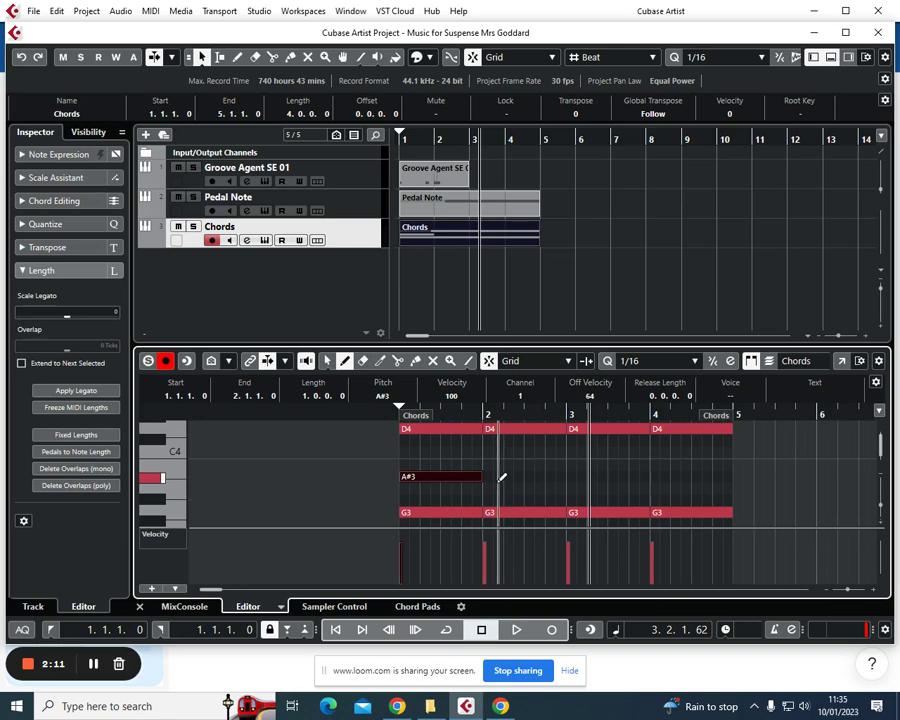
mouse_move(486, 487)
mouse_down()
mouse_move(595, 479)
mouse_move(568, 483)
mouse_up()
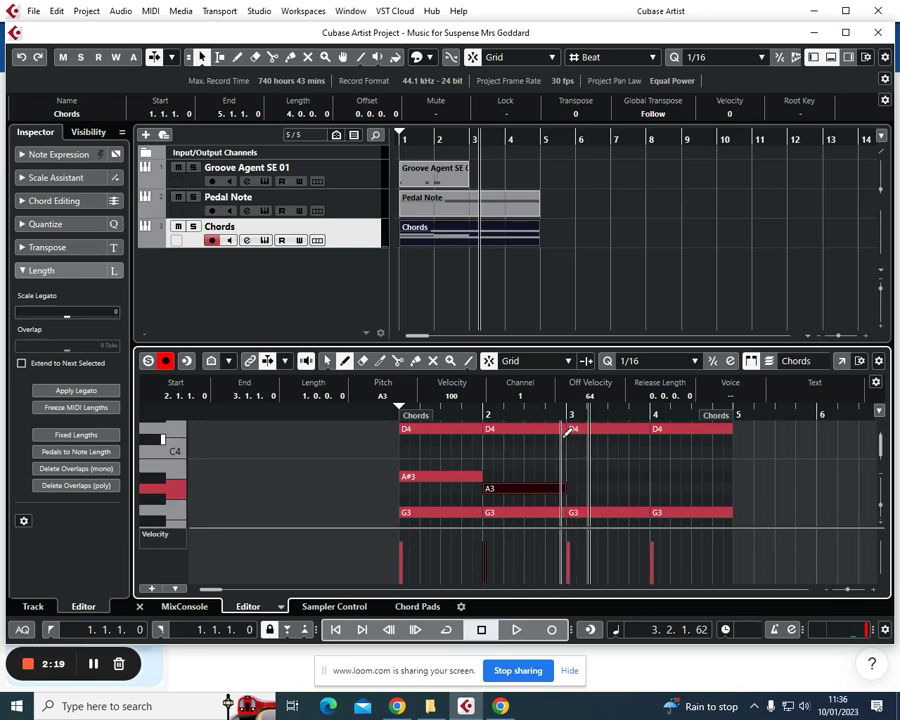
drag(572, 452, 652, 452)
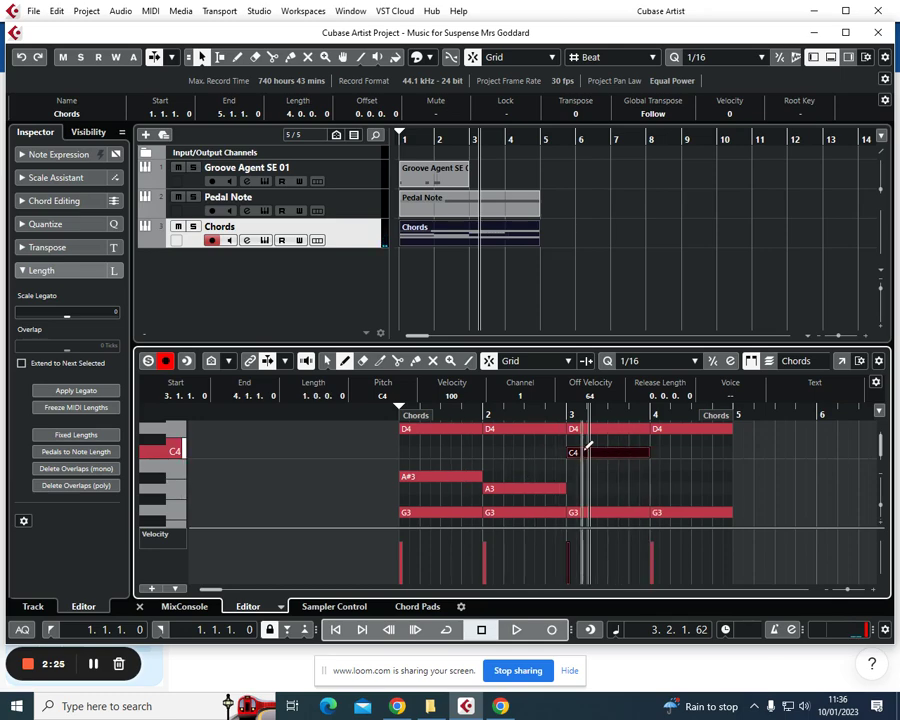
click(654, 477)
drag(656, 471, 730, 470)
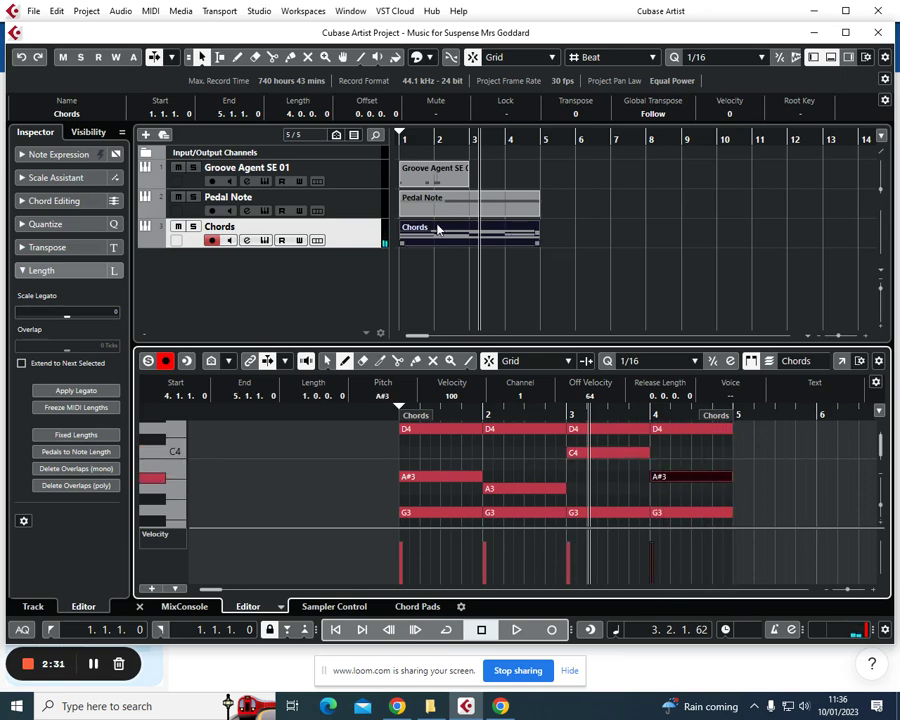
Move the Groove Agent drum part to bar 3 and repeat it 8 times.
click(432, 170)
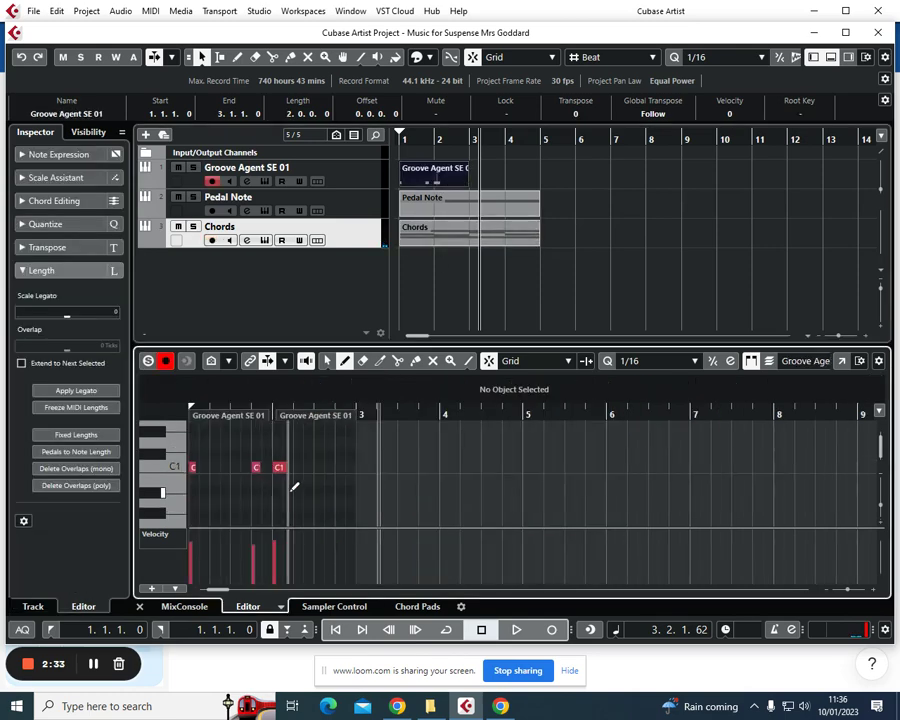
click(445, 184)
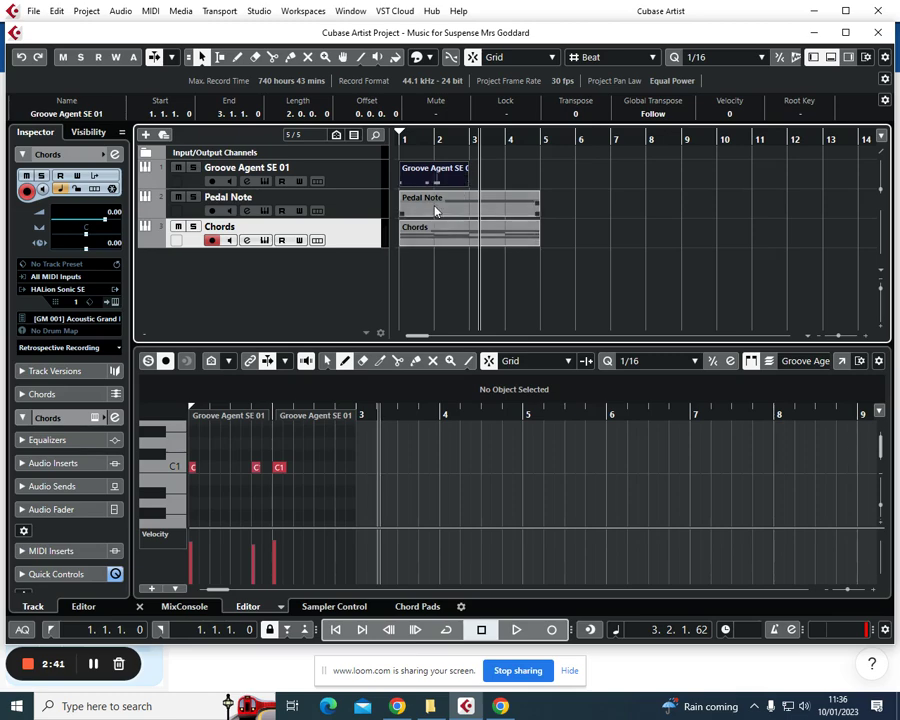
drag(437, 177, 512, 172)
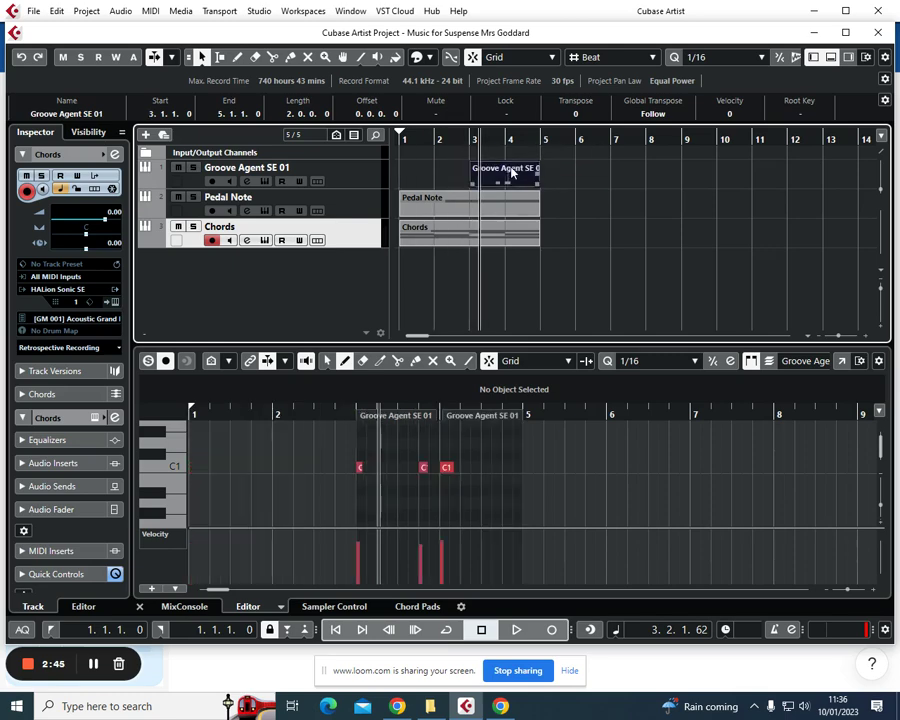
key(ctrl+k)
text(8)
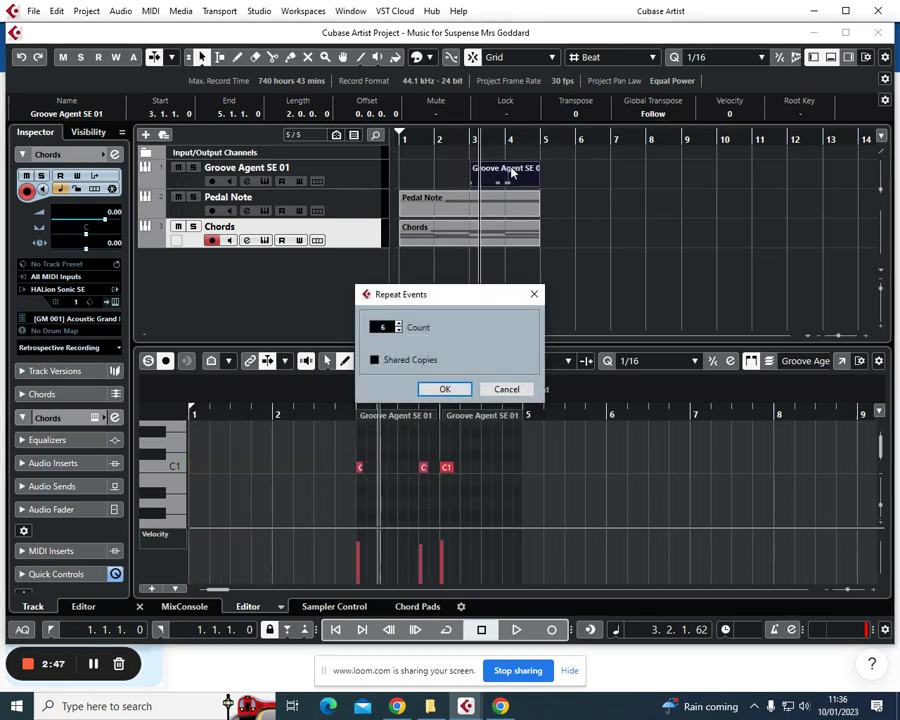
key(Return)
mouse_move(415, 338)
mouse_down()
mouse_move(430, 338)
mouse_move(418, 341)
mouse_up()
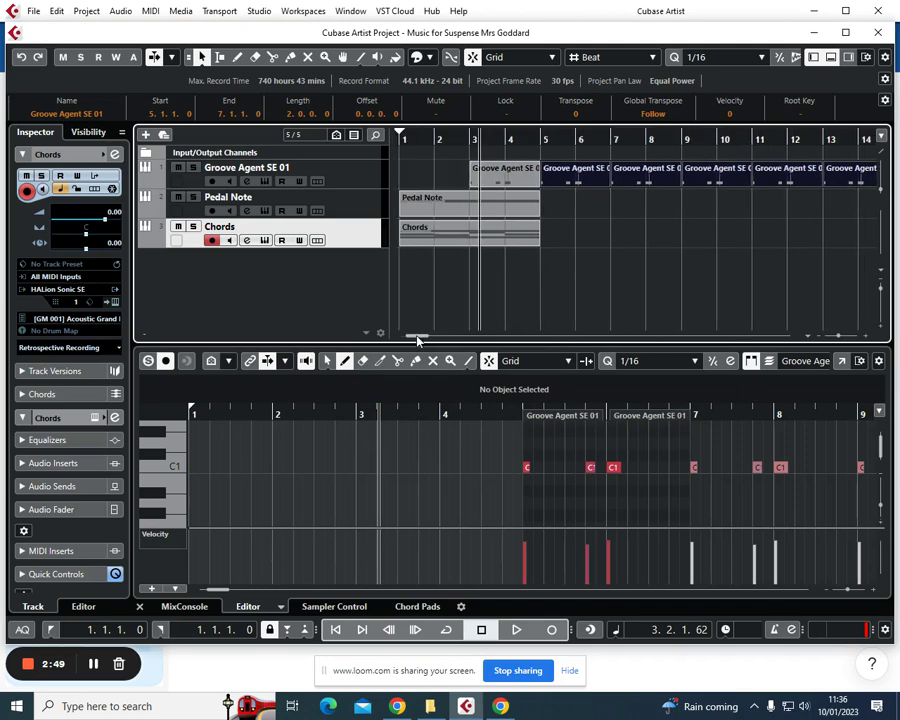
Move the Chords part to bar 5 and repeat it twice.
drag(453, 237, 596, 234)
drag(414, 336, 430, 336)
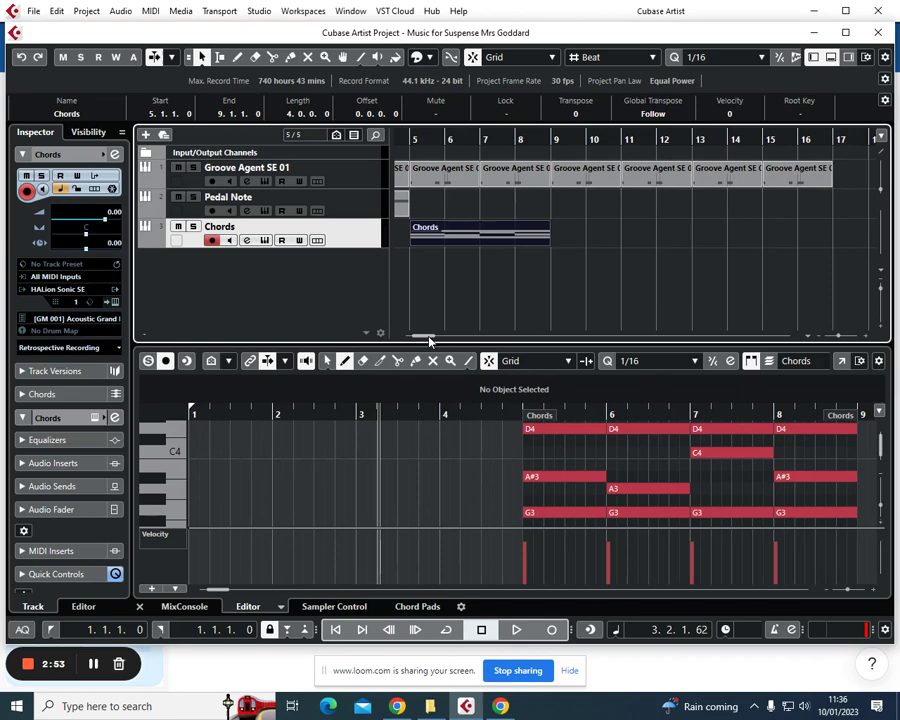
key(ctrl+k)
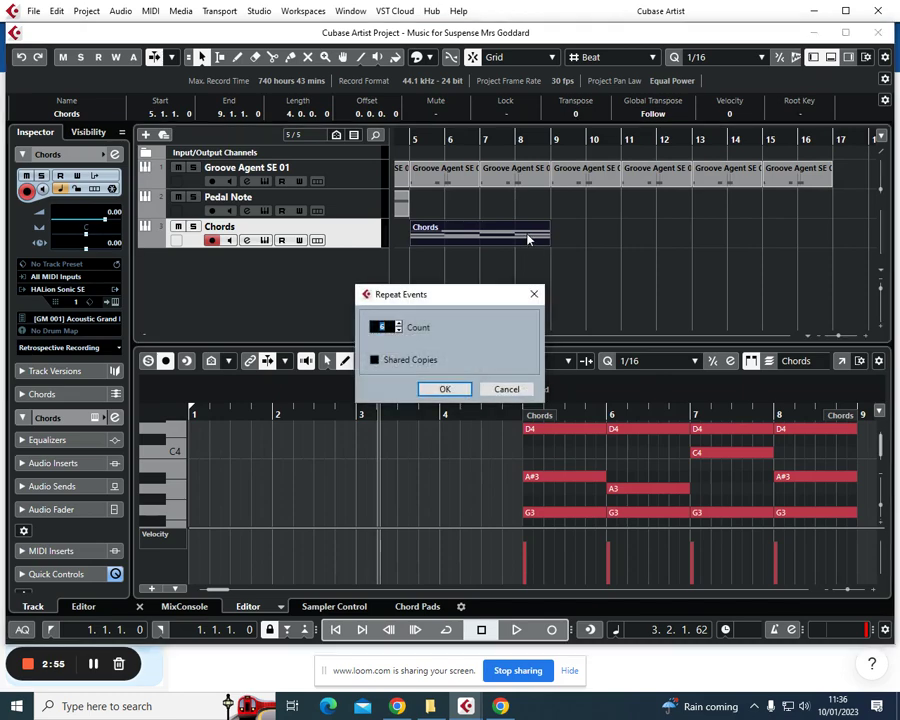
key(Return)
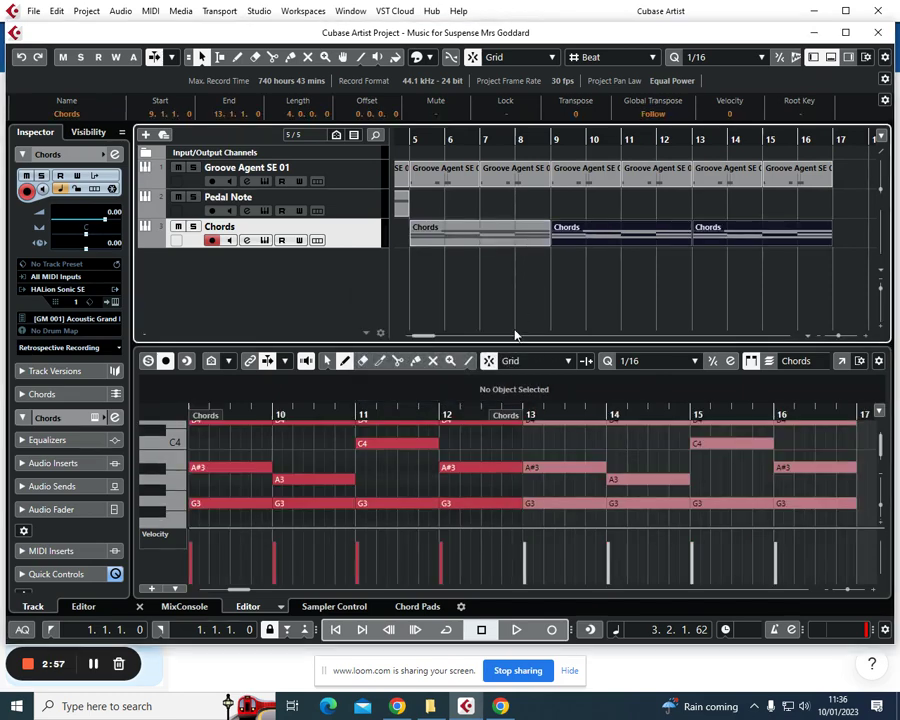
Repeat the Pedal Note part 3 times.
click(401, 210)
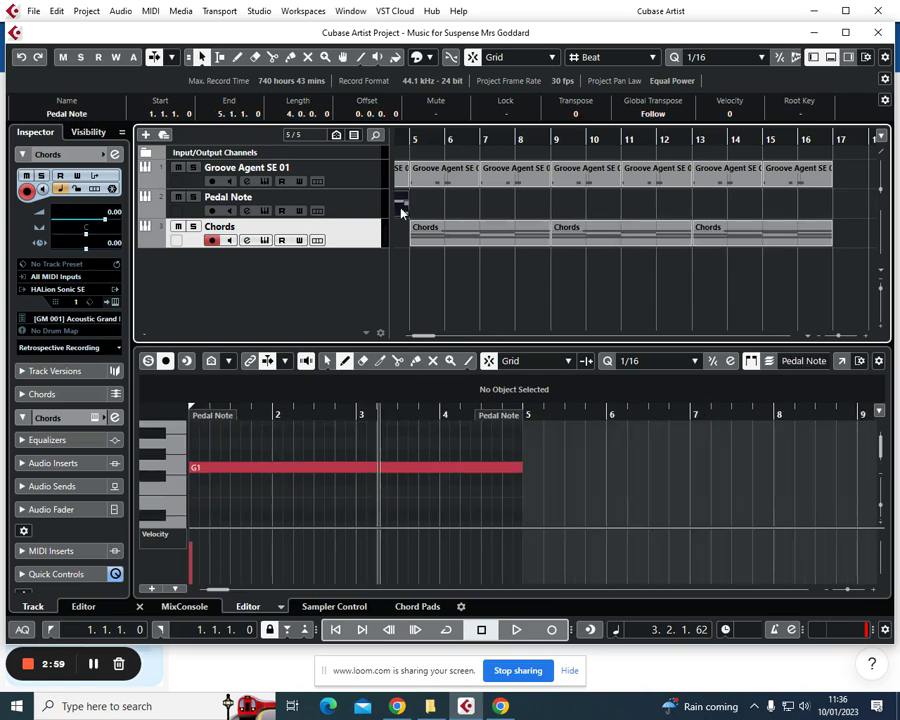
key(ctrl+k)
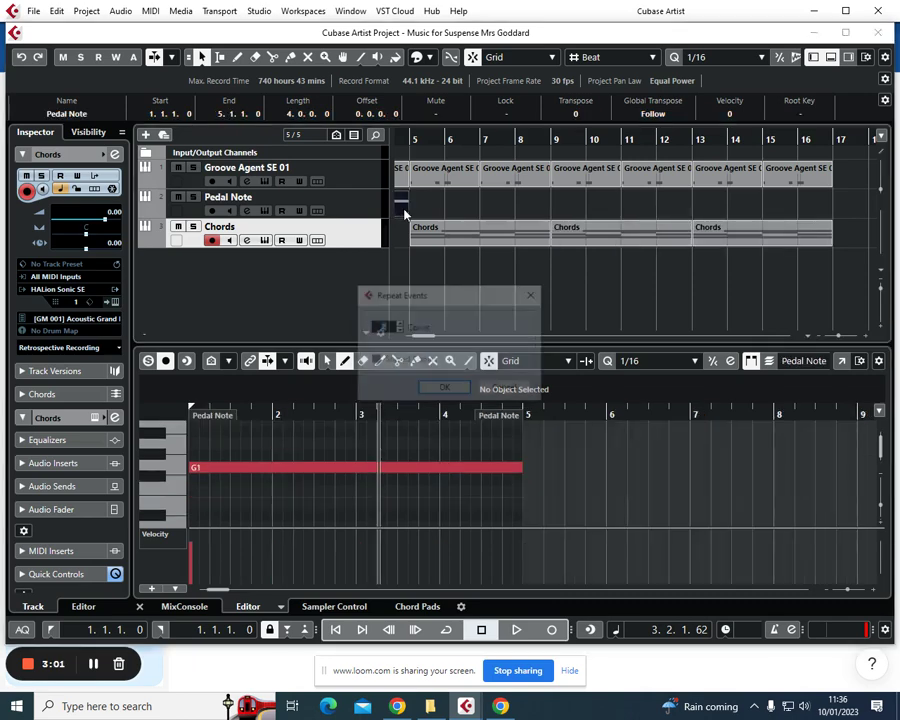
text(3)
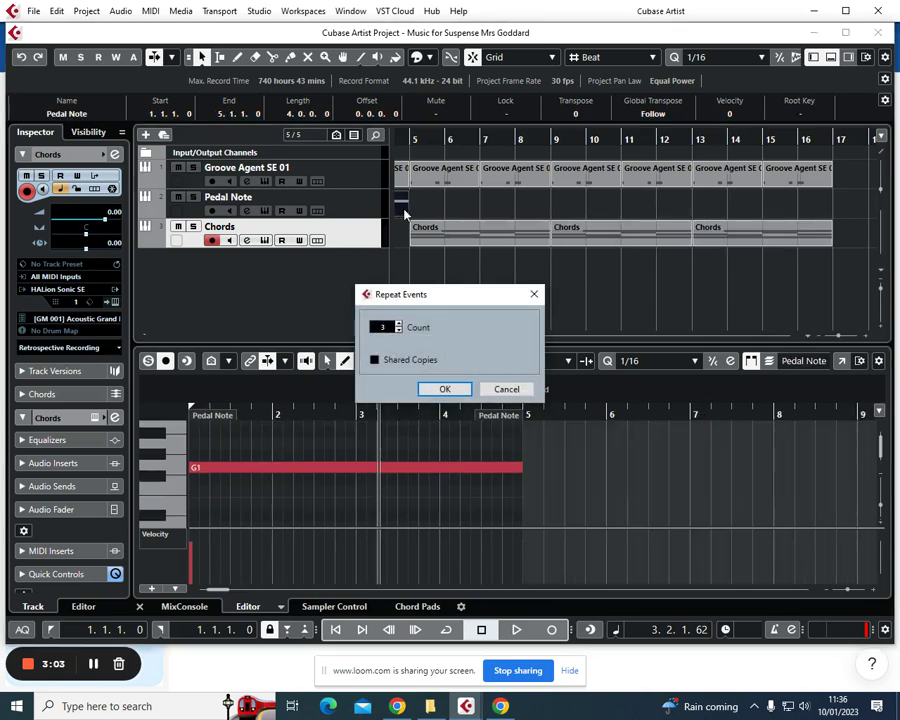
key(Return)
drag(421, 337, 410, 338)
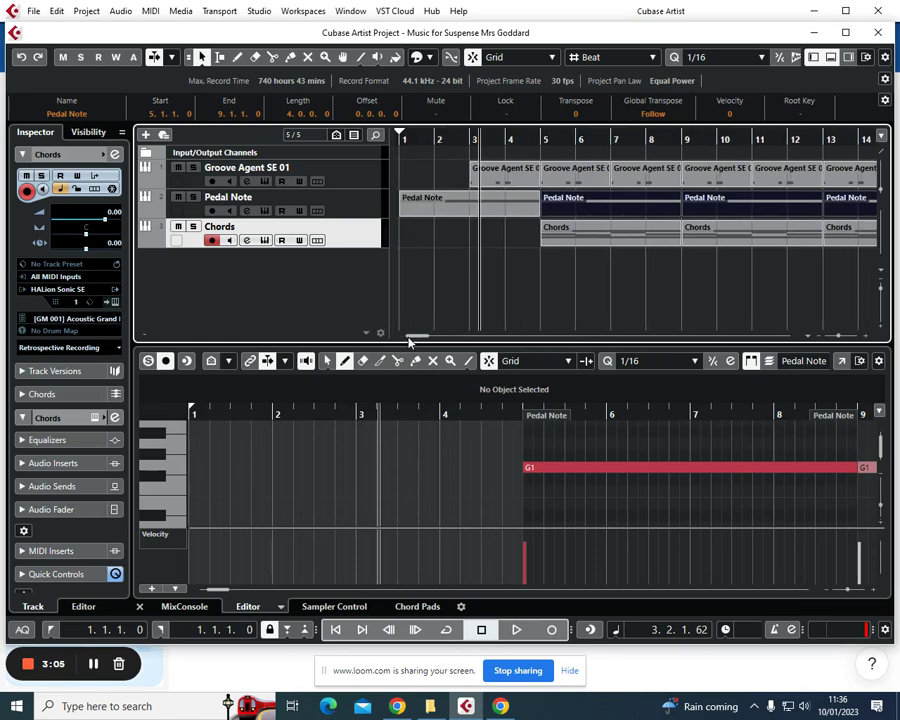
click(400, 138)
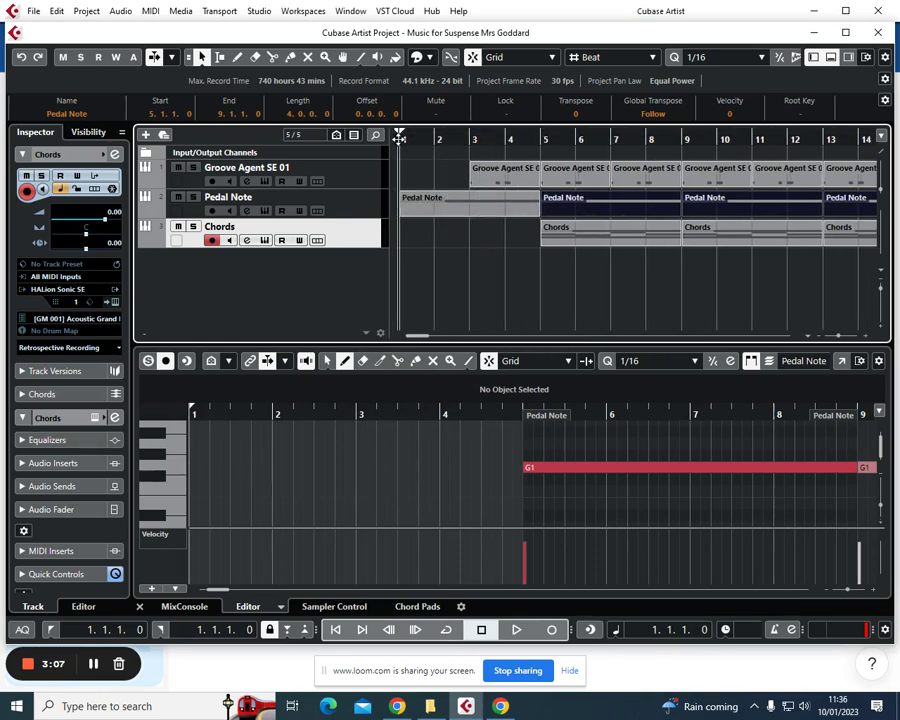
key(space)
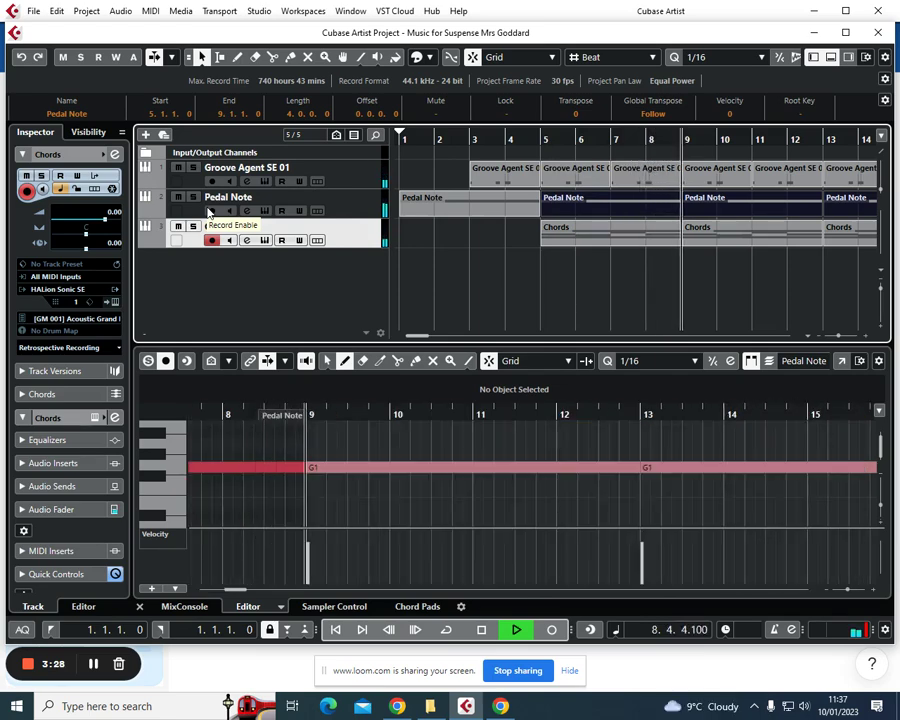
key(space)
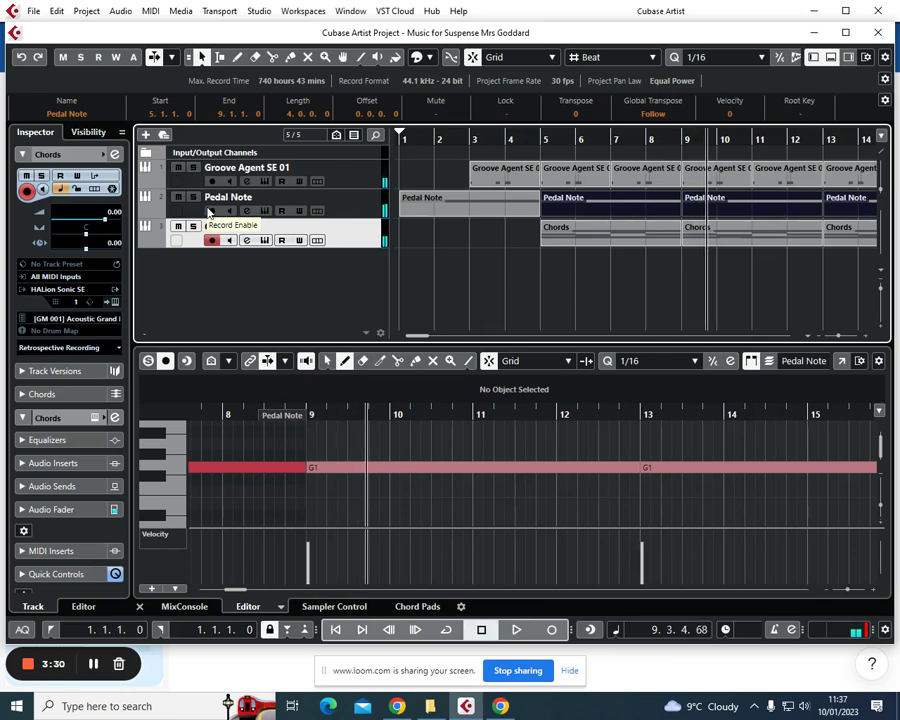